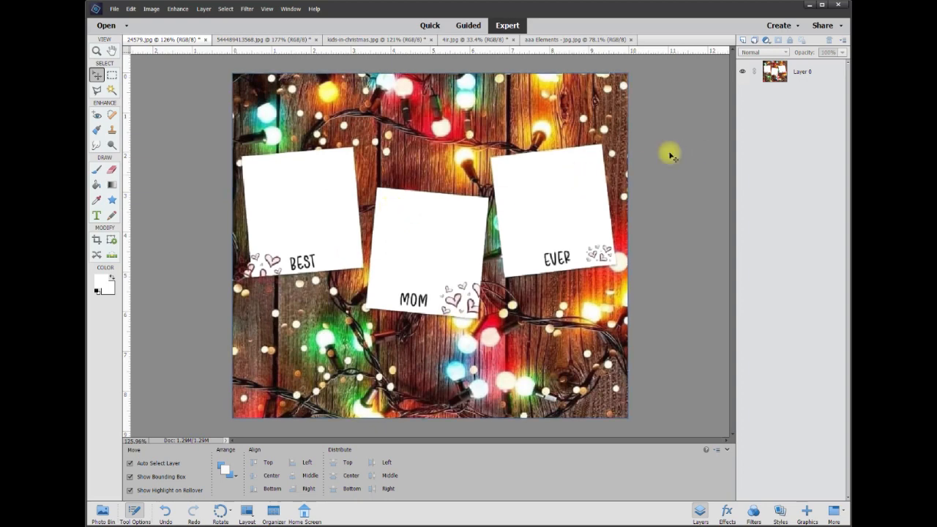
# Step: Clear the white area of the BEST frame on Layer 0 using the Magic Wand with tolerance 30
pyautogui.click(801, 75)
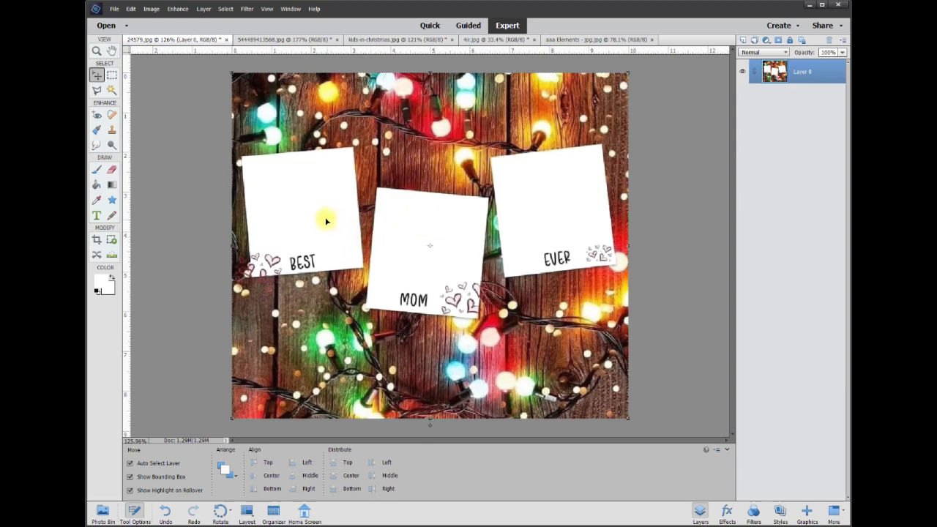
pyautogui.click(112, 90)
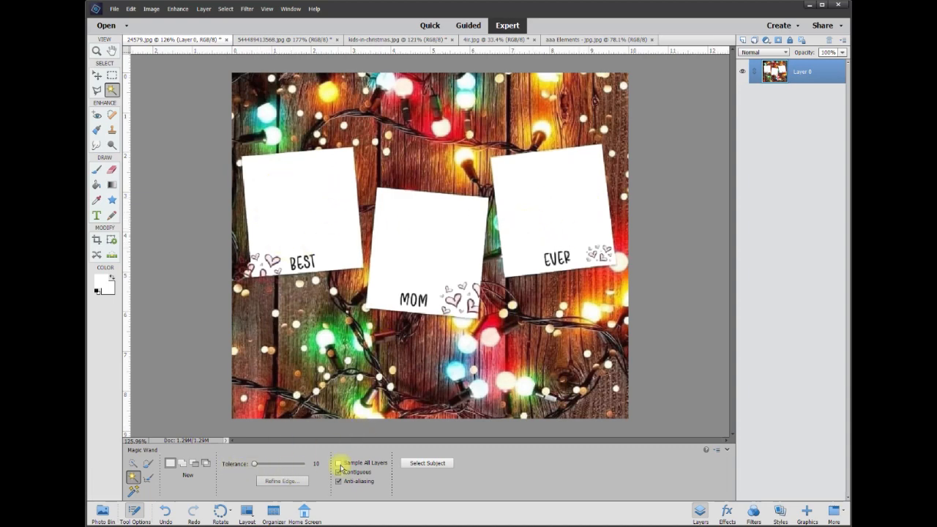
pyautogui.click(317, 463)
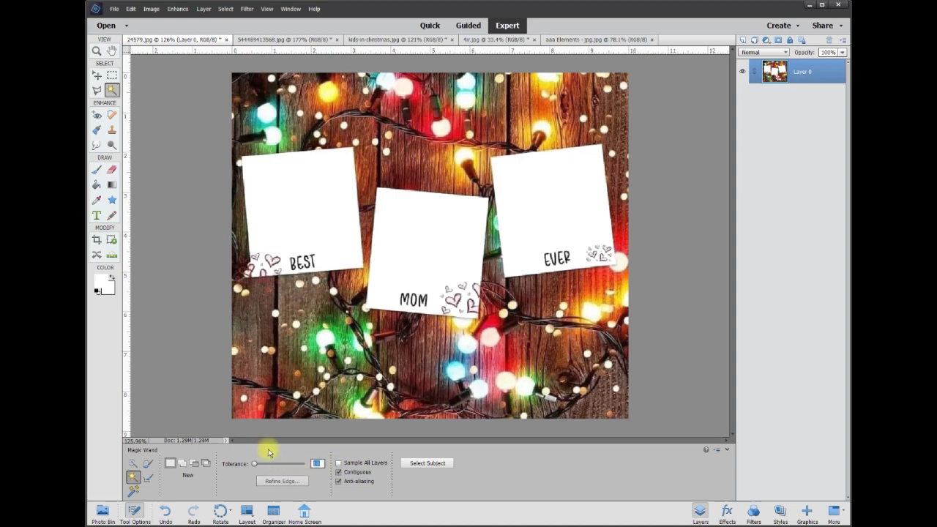
pyautogui.write('3')
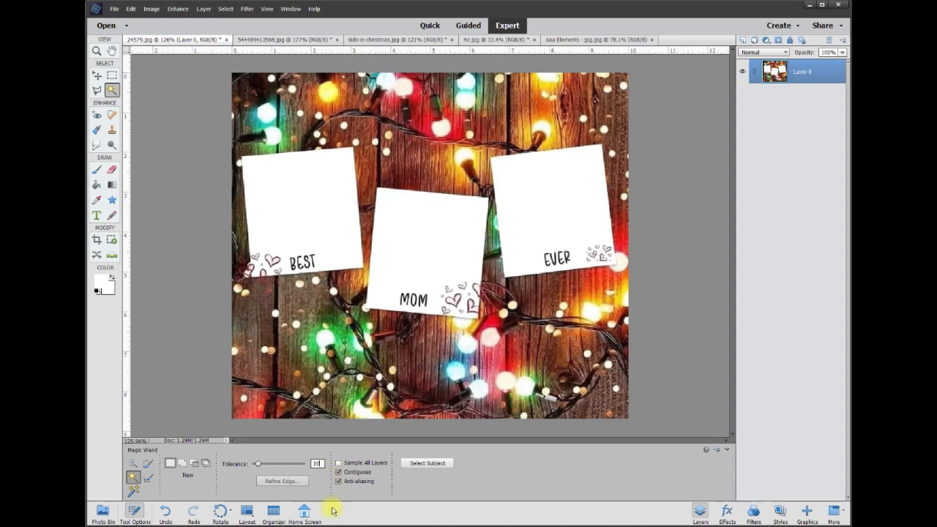
pyautogui.click(299, 195)
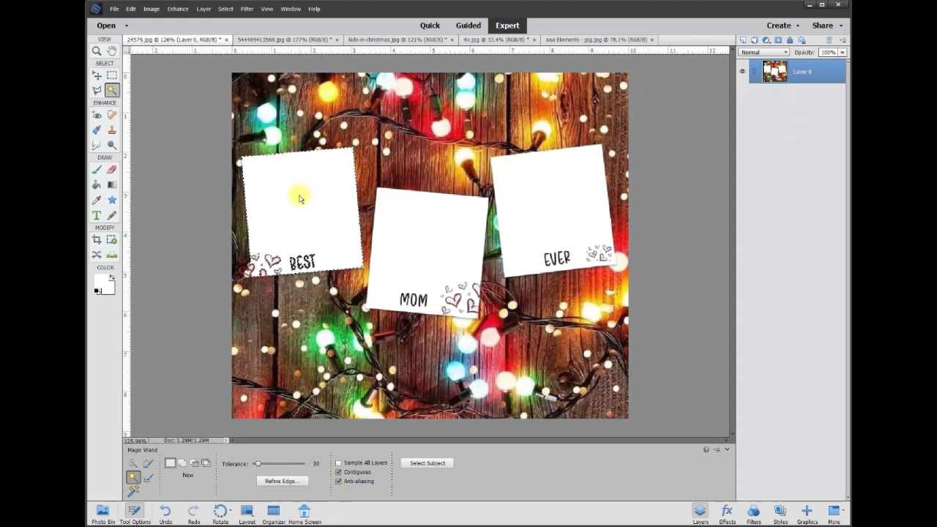
pyautogui.press('Delete')
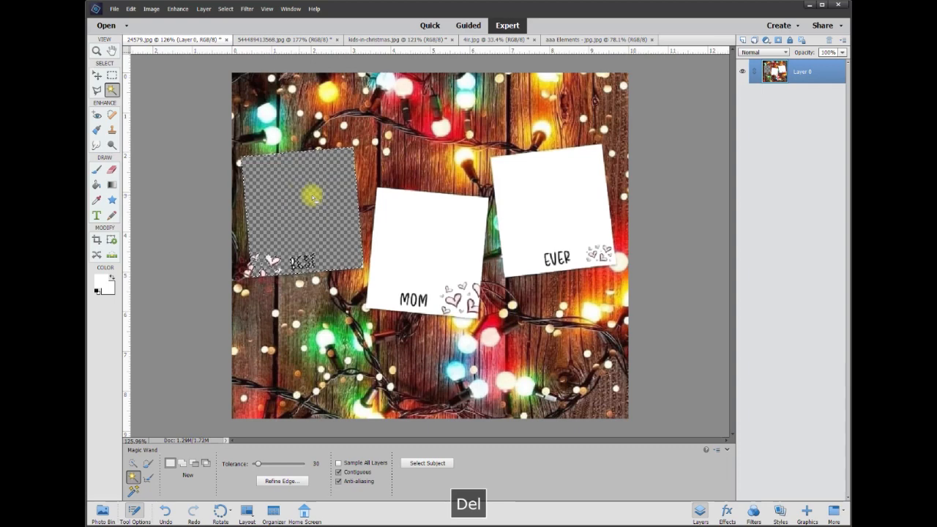
# Step: Clear the white areas of the MOM and EVER frames with the Magic Wand and drop the selection
pyautogui.click(423, 258)
pyautogui.press('Delete')
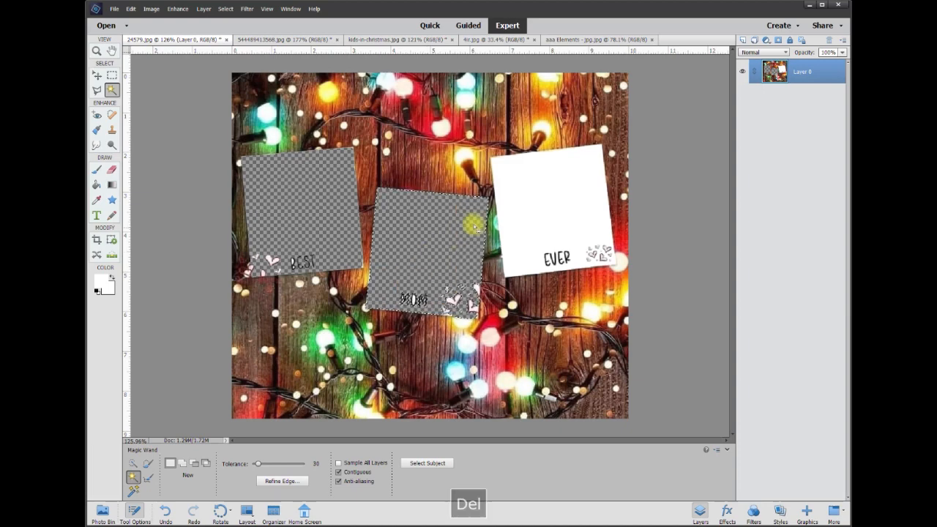
pyautogui.click(558, 215)
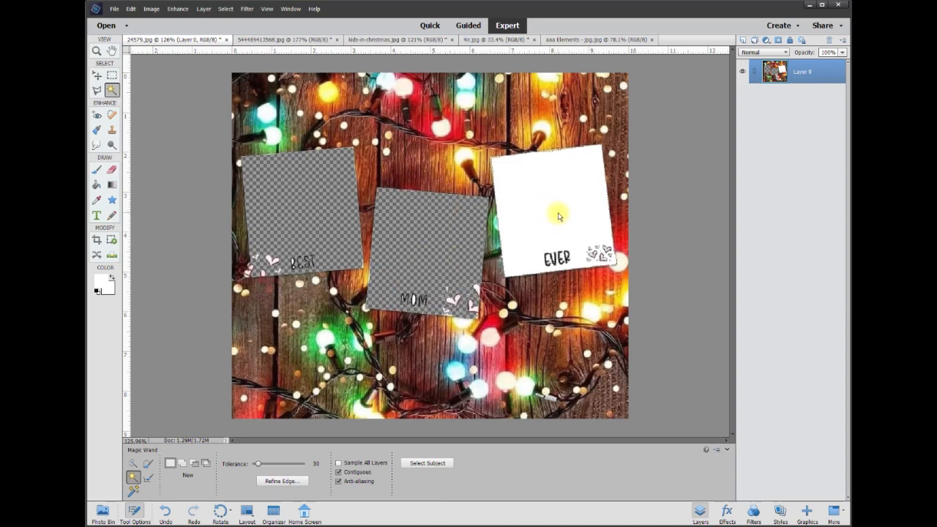
pyautogui.press('Delete')
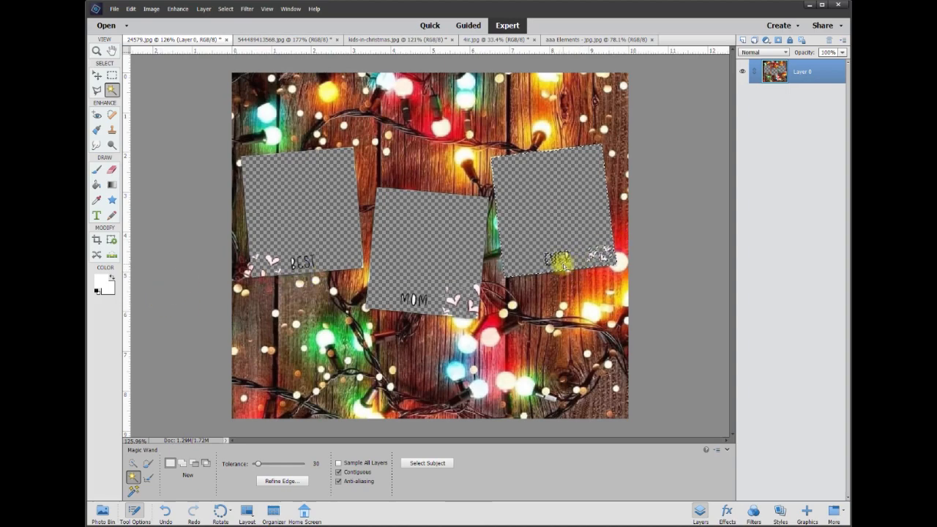
pyautogui.scroll(5, 563, 265)
pyautogui.scroll(3, 599, 271)
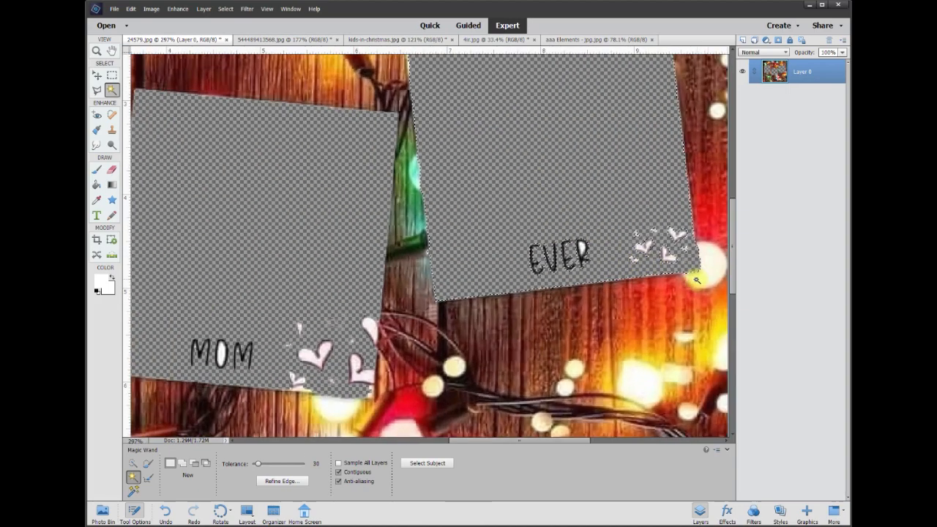
pyautogui.hotkey('ctrl', 'd')
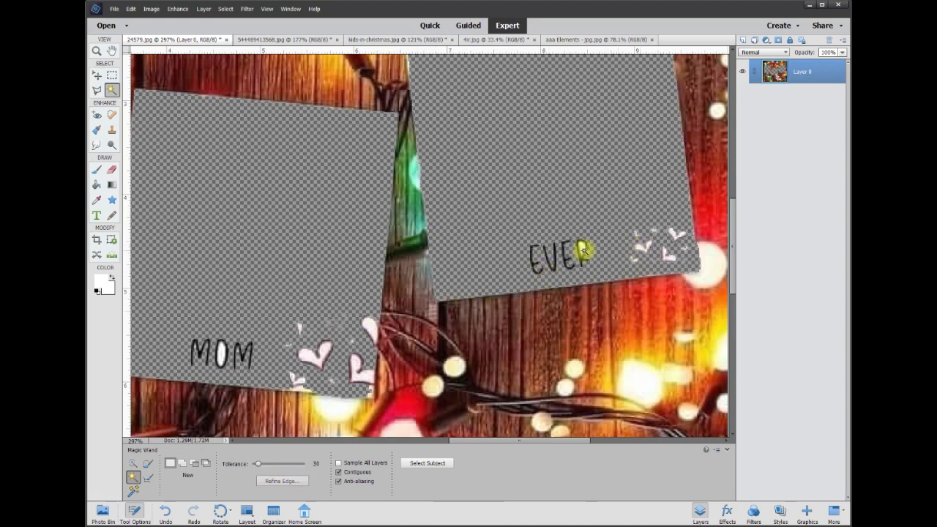
# Step: Outline the EVER lettering and its hearts with the Polygonal Lasso and delete them
pyautogui.click(98, 89)
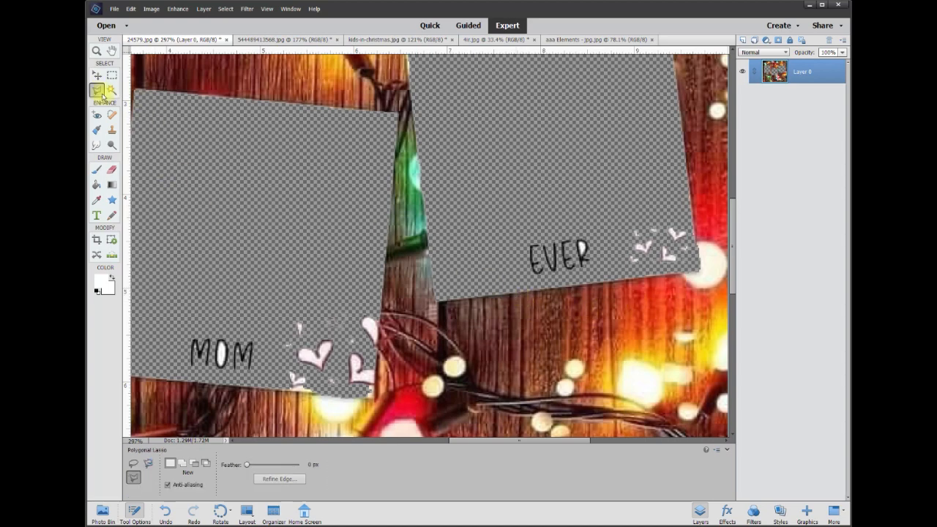
pyautogui.click(512, 276)
pyautogui.click(681, 267)
pyautogui.click(688, 194)
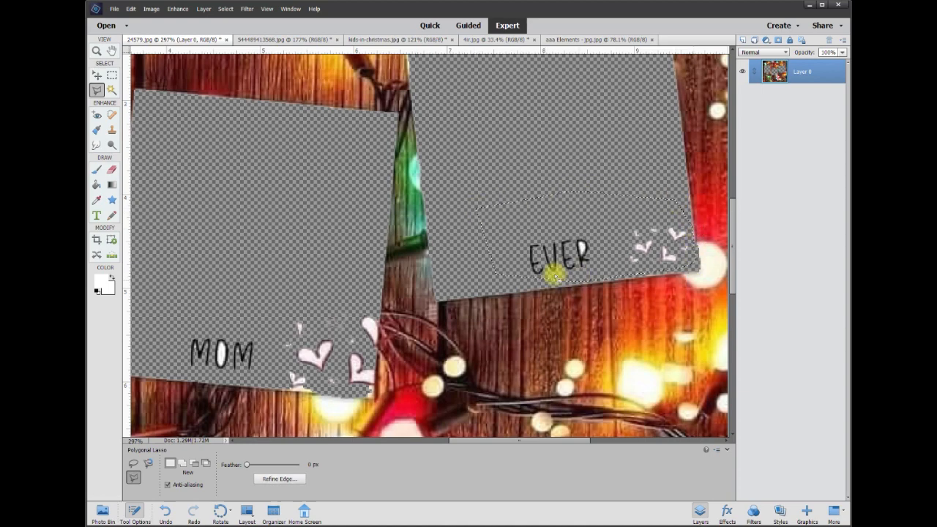
pyautogui.press('Delete')
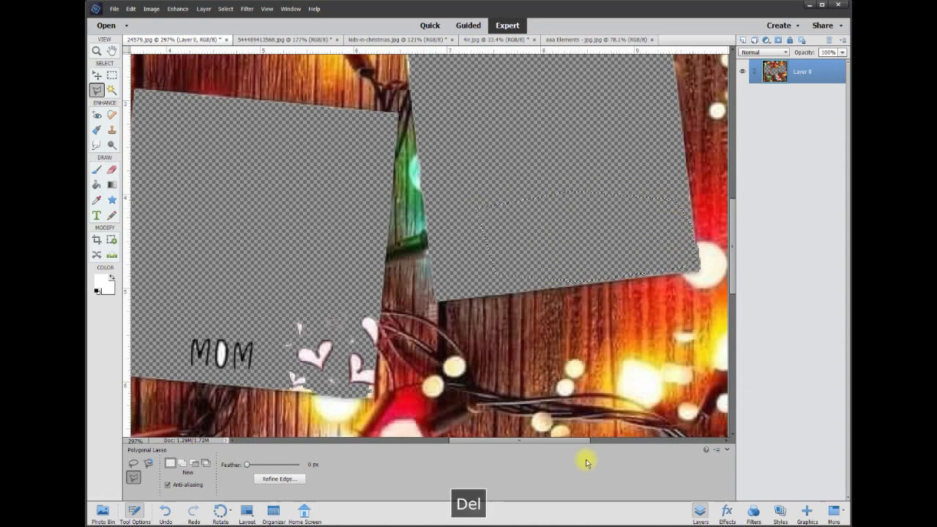
# Step: Outline the BEST lettering and the hearts inside its frame with the Polygonal Lasso and delete them
pyautogui.moveTo(575, 441); pyautogui.dragTo(463, 443)
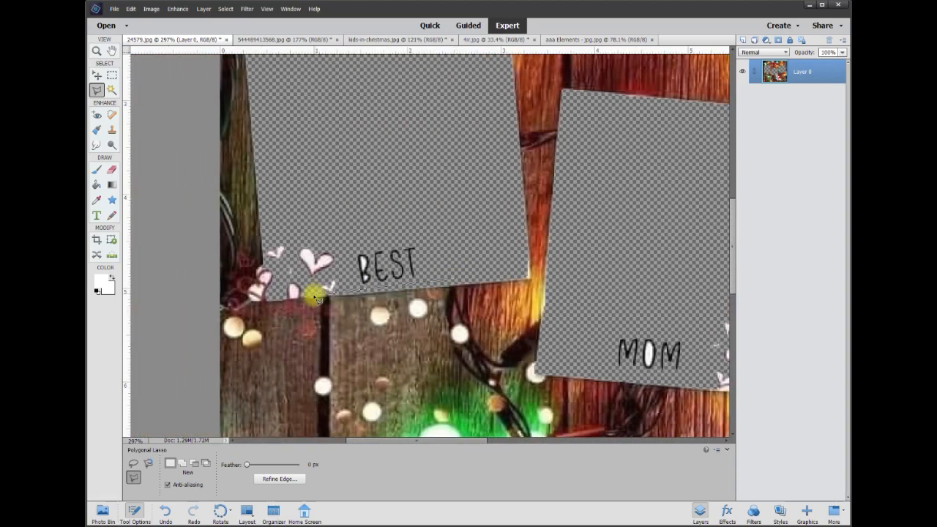
pyautogui.click(267, 301)
pyautogui.click(263, 240)
pyautogui.click(354, 216)
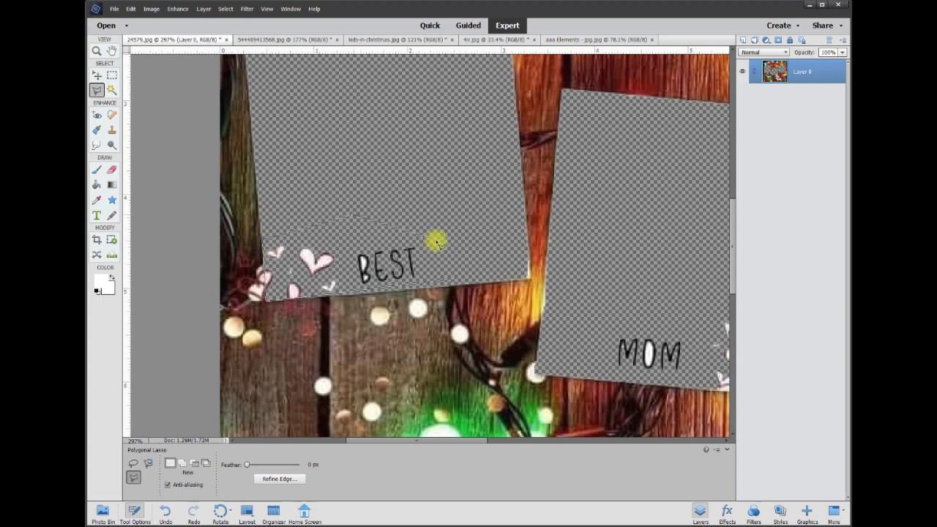
pyautogui.press('Delete')
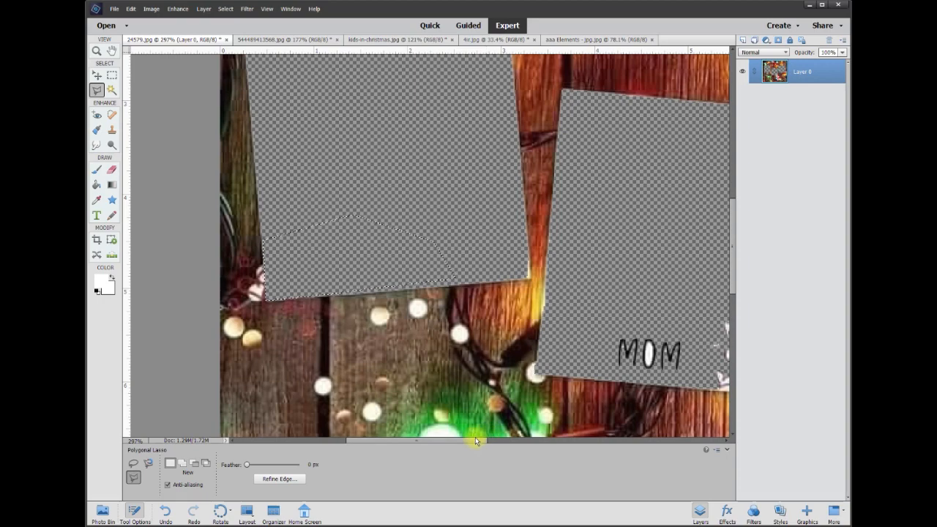
# Step: Unlock the Santa photo's Background layer and copy the photo into the 24579.jpg frame document
pyautogui.moveTo(476, 440); pyautogui.dragTo(511, 441)
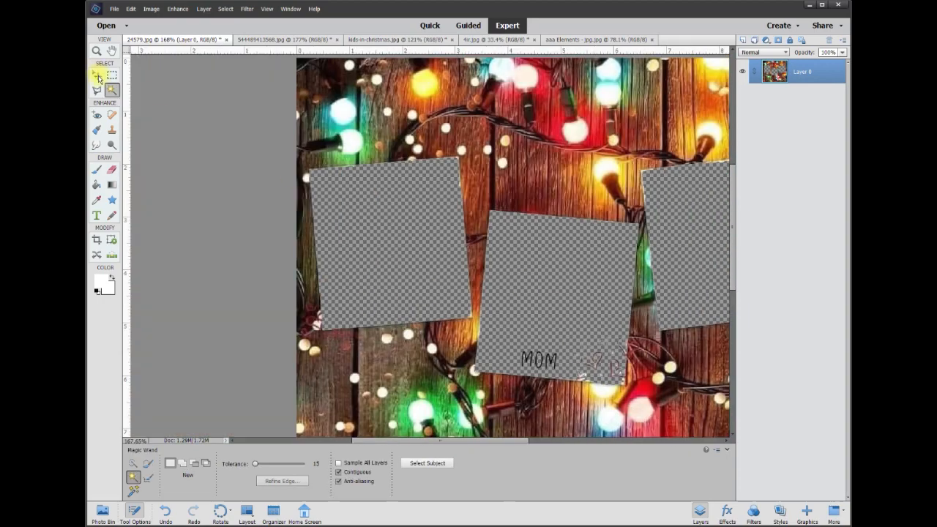
pyautogui.click(97, 75)
pyautogui.moveTo(518, 441); pyautogui.dragTo(548, 440)
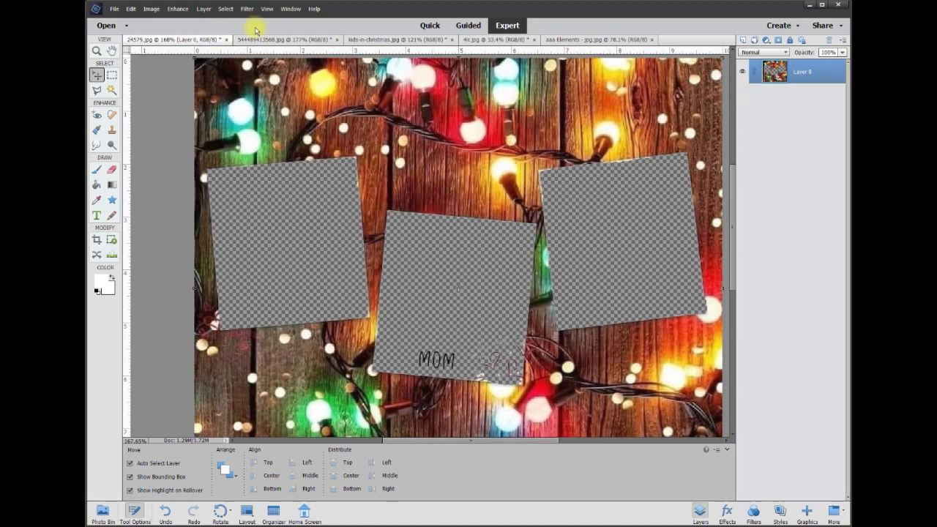
pyautogui.click(319, 42)
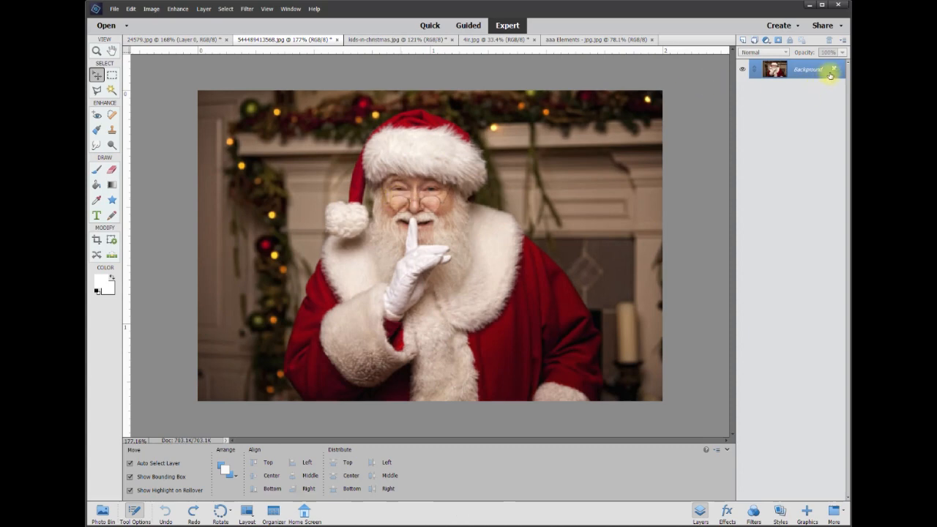
pyautogui.click(836, 71)
pyautogui.moveTo(382, 192); pyautogui.dragTo(235, 126)
pyautogui.moveTo(342, 213); pyautogui.dragTo(341, 212)
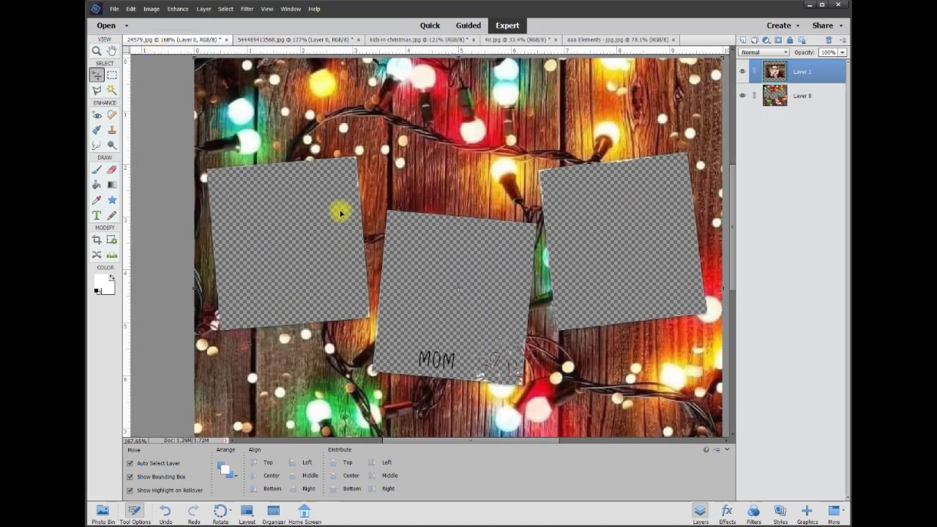
pyautogui.scroll(-5, 443, 222)
pyautogui.moveTo(447, 223)
pyautogui.mouseDown()
pyautogui.moveTo(413, 243)
pyautogui.moveTo(464, 220)
pyautogui.moveTo(460, 236)
pyautogui.mouseUp()
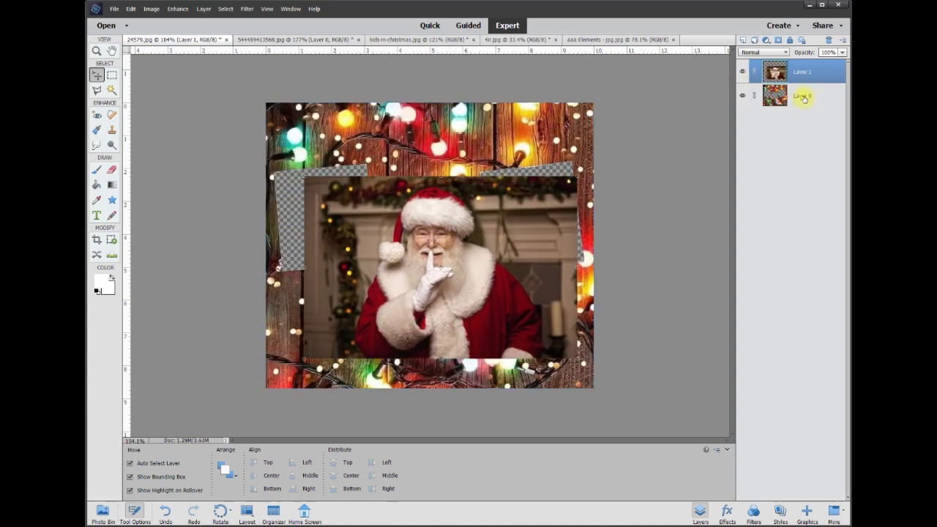
# Step: Lock frame Layer 0 and move the Santa photo layer beneath it
pyautogui.click(803, 98)
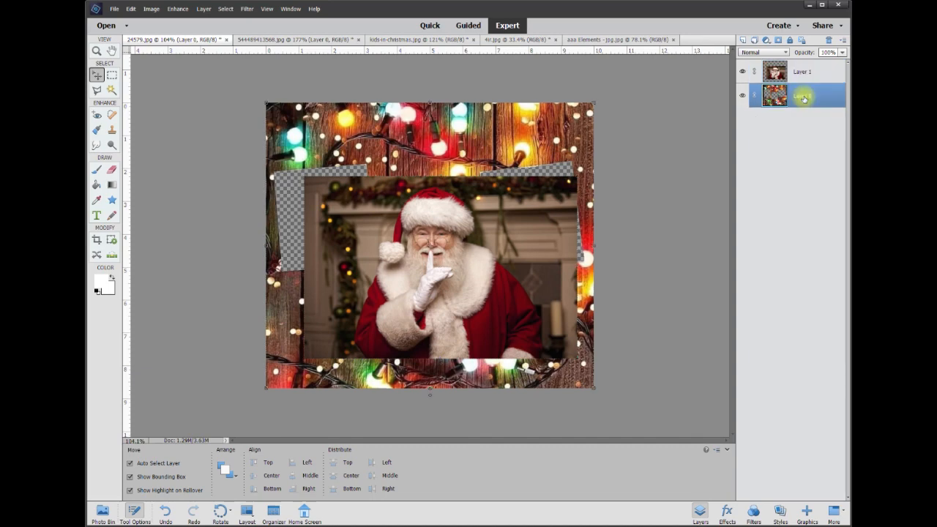
pyautogui.click(791, 42)
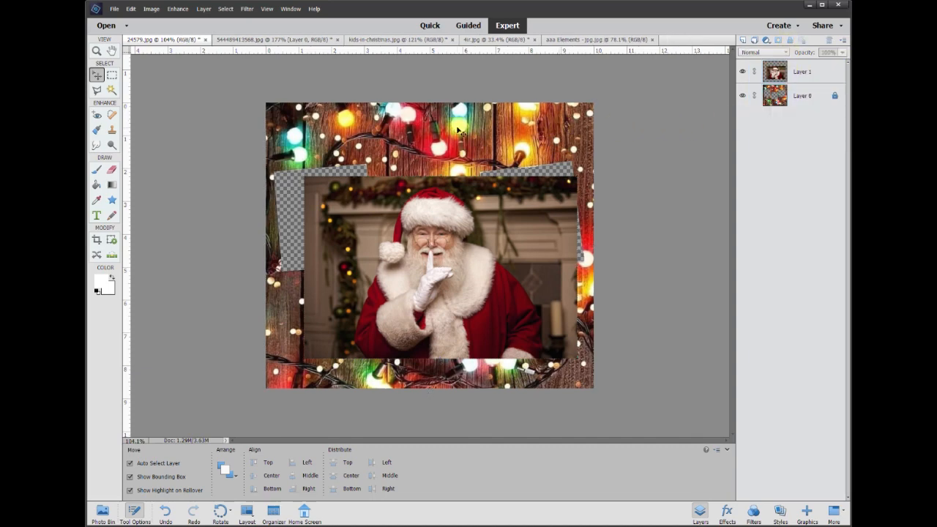
pyautogui.moveTo(491, 216); pyautogui.dragTo(475, 218)
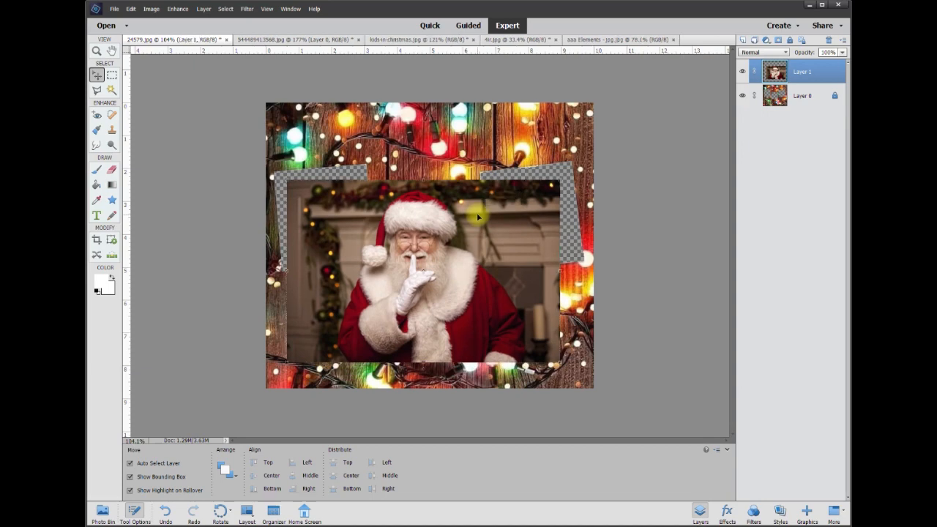
pyautogui.moveTo(811, 73); pyautogui.dragTo(806, 118)
# Step: Scale the Santa photo to 57.68% and position it inside the middle frame
pyautogui.moveTo(408, 271); pyautogui.dragTo(430, 219)
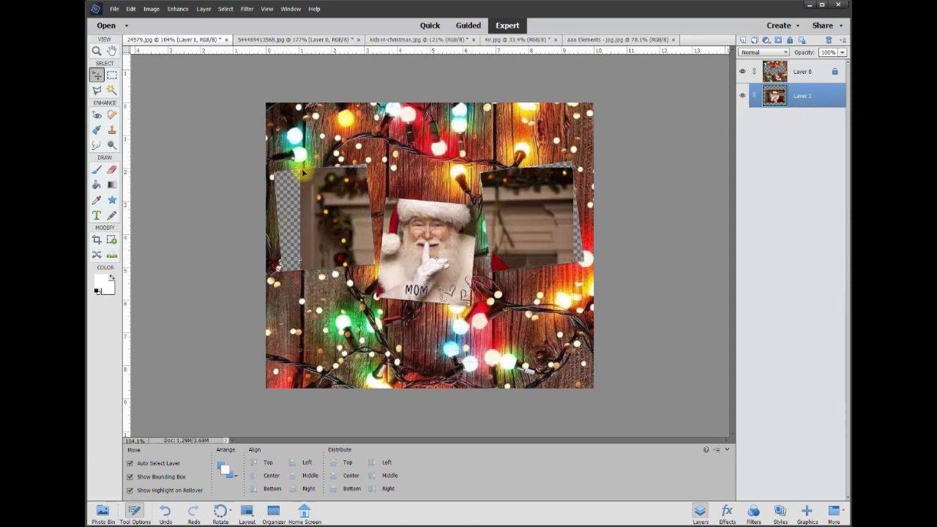
pyautogui.moveTo(299, 168); pyautogui.dragTo(383, 213)
pyautogui.moveTo(429, 261); pyautogui.dragTo(404, 247)
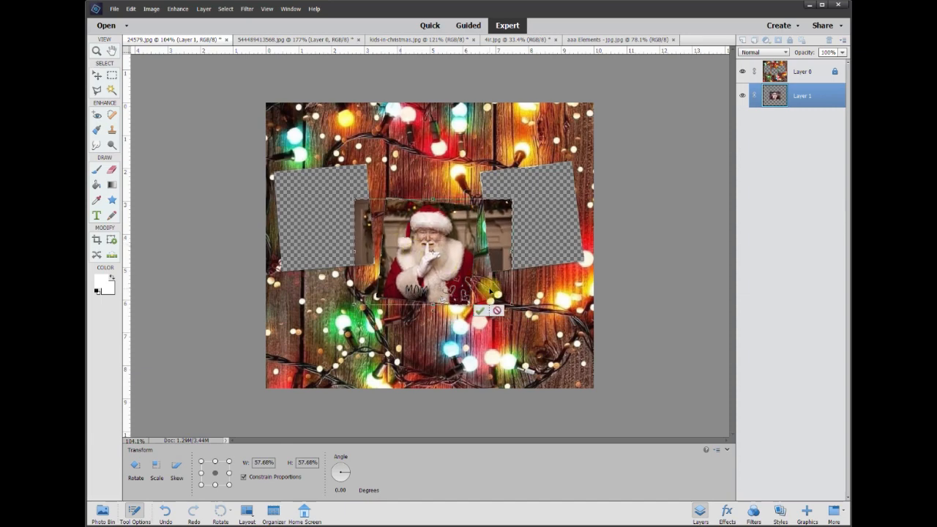
pyautogui.click(480, 311)
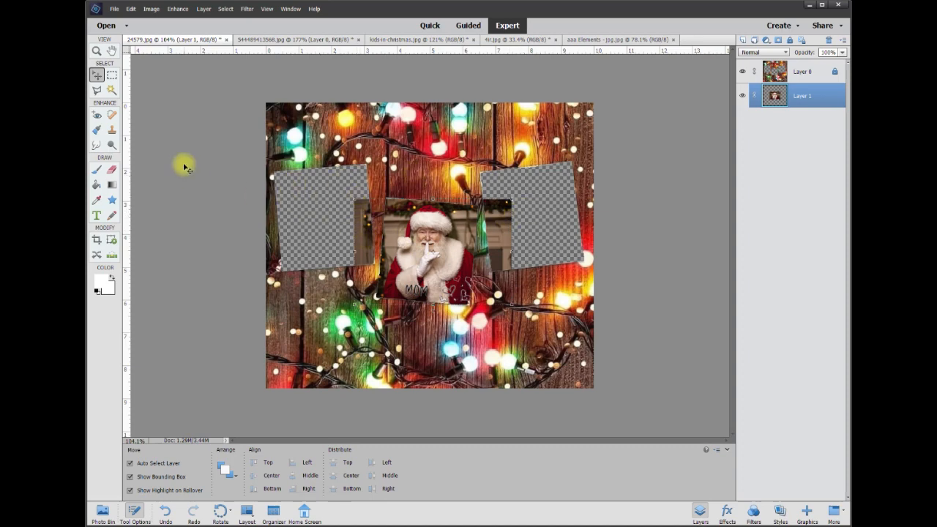
# Step: Delete the part of the Santa photo that shows in the BEST frame opening, using the Polygonal Lasso
pyautogui.click(97, 91)
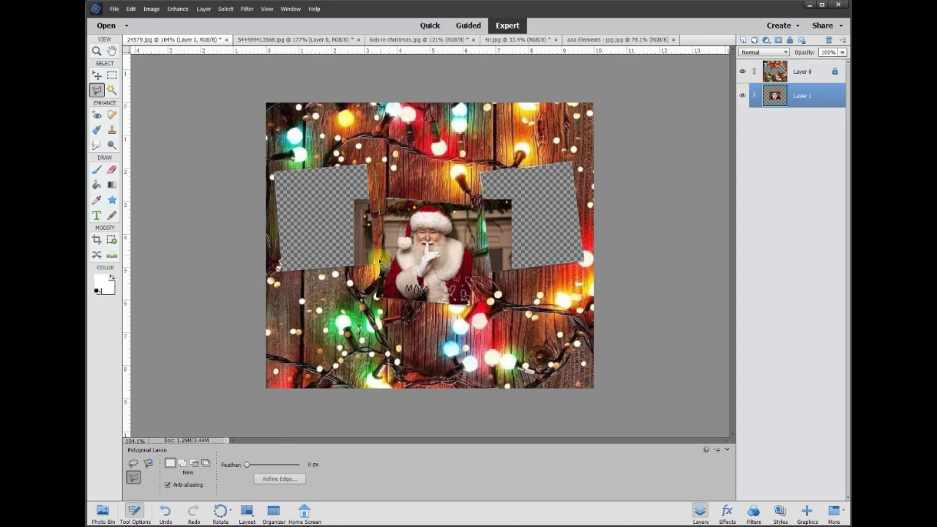
pyautogui.click(325, 259)
pyautogui.doubleClick(311, 219)
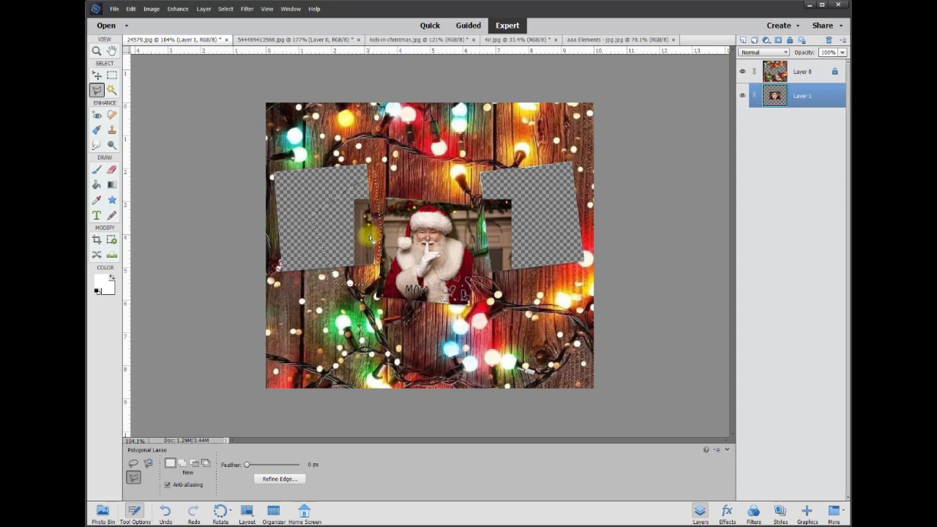
pyautogui.press('Delete')
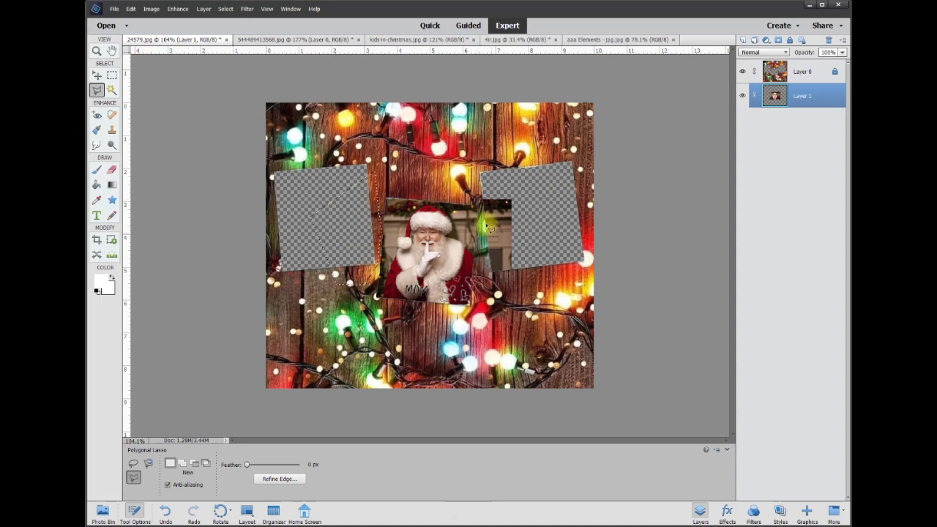
pyautogui.hotkey('ctrl', 'd')
# Step: Delete the part of the Santa photo that shows in the EVER frame opening and drop the selection
pyautogui.click(488, 279)
pyautogui.click(531, 277)
pyautogui.click(534, 219)
pyautogui.doubleClick(534, 214)
pyautogui.press('Delete')
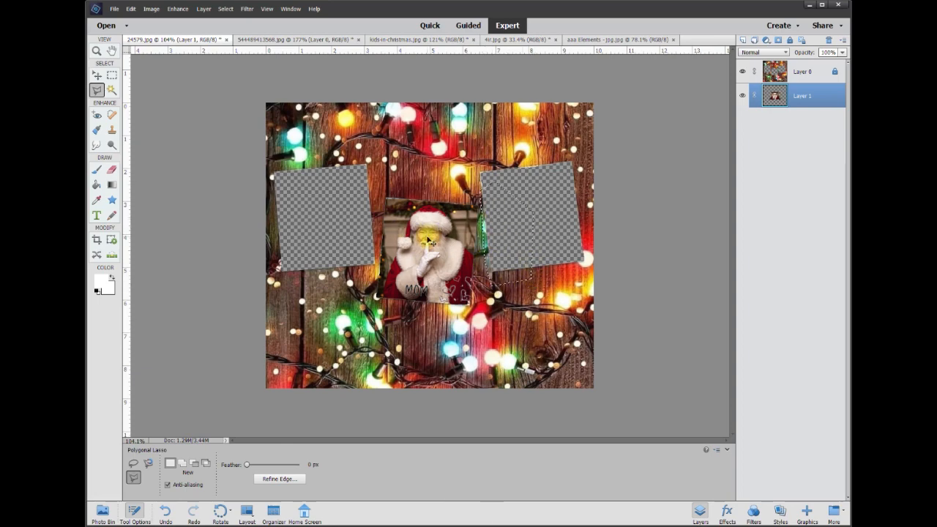
pyautogui.hotkey('ctrl', 'd')
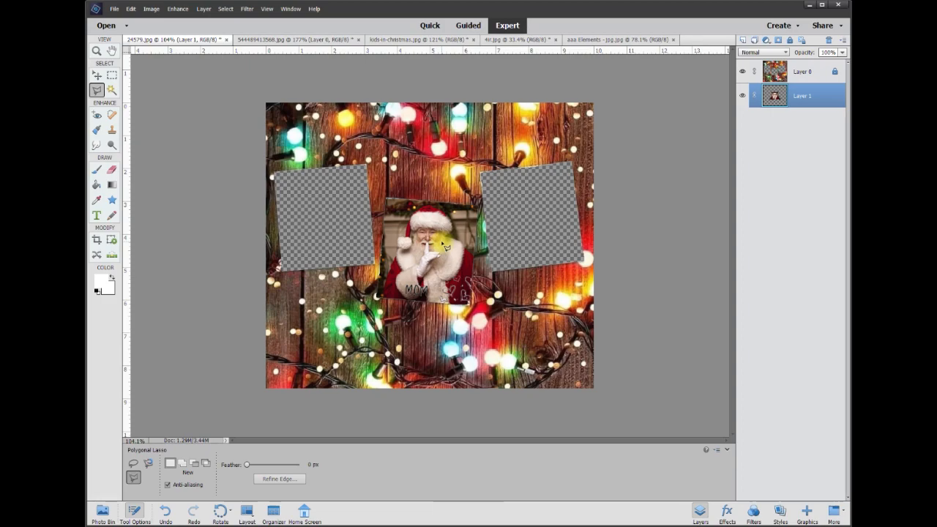
# Step: Copy the kids-in-christmas.jpg photo into the 24579.jpg document, between the frame layer and the Santa layer
pyautogui.hotkey('ctrl', '0')
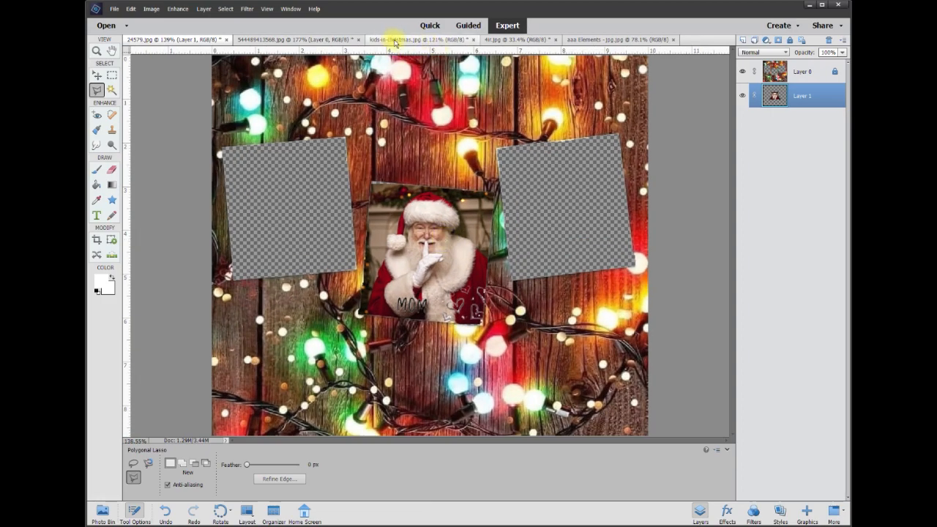
pyautogui.click(398, 39)
pyautogui.press('v')
pyautogui.moveTo(393, 171); pyautogui.dragTo(472, 212)
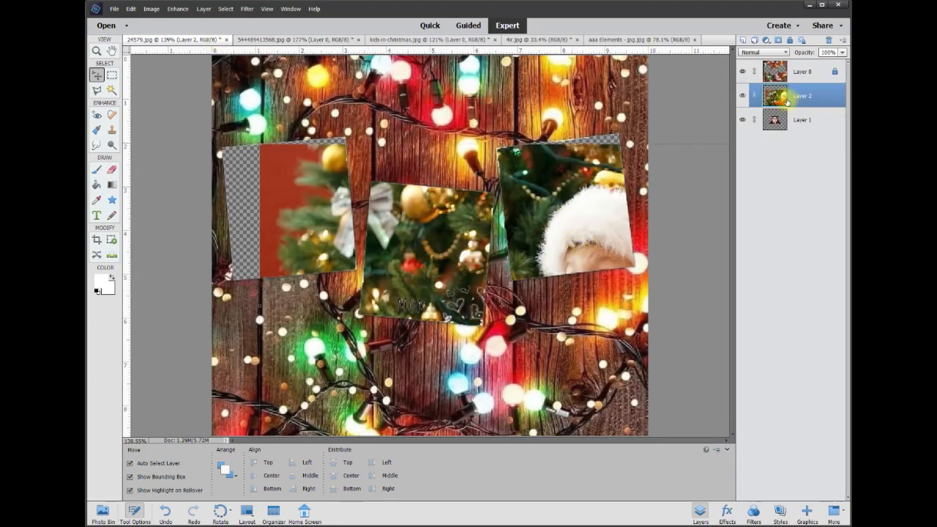
# Step: Scale the photo of the child in the Santa hat to 38.76%, position it in the right-hand frame and enlarge it slightly to fill the opening
pyautogui.scroll(1, 580, 246)
pyautogui.scroll(-4, 581, 246)
pyautogui.moveTo(561, 241); pyautogui.dragTo(539, 199)
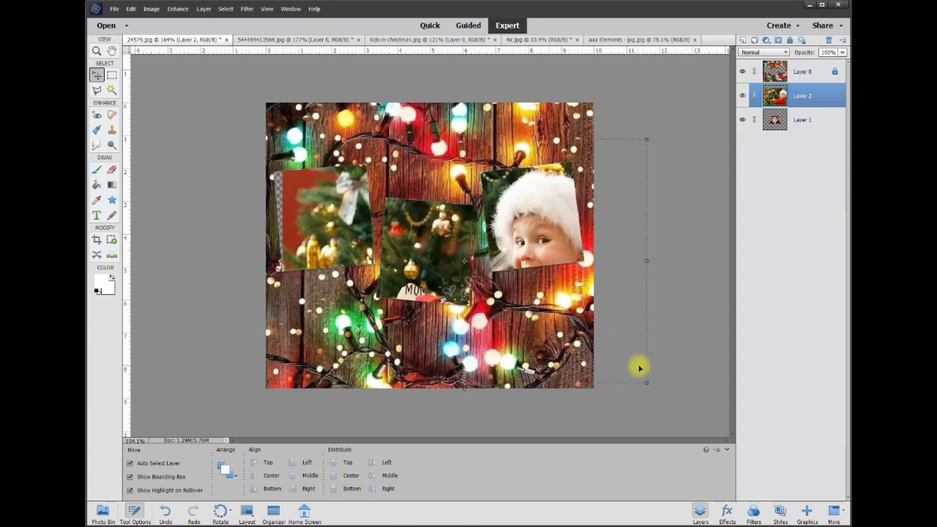
pyautogui.moveTo(648, 385); pyautogui.dragTo(502, 241)
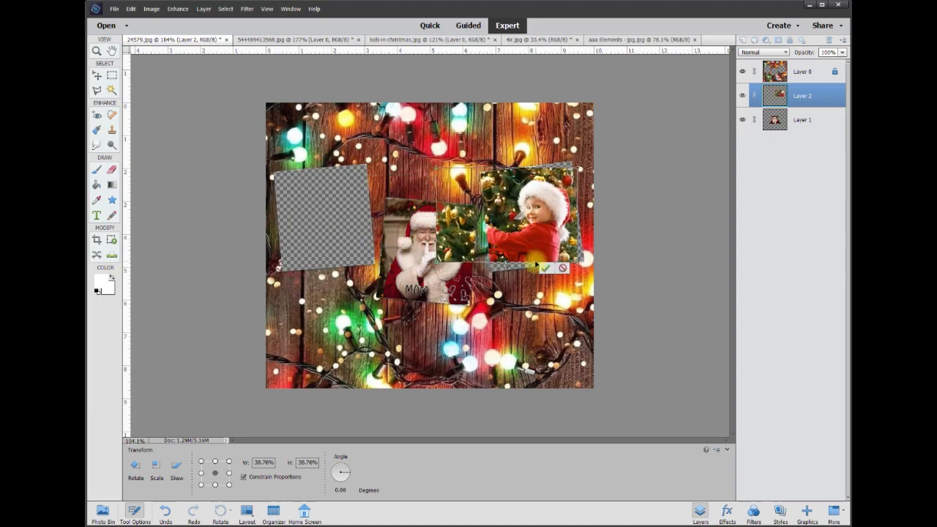
pyautogui.scroll(1, 576, 209)
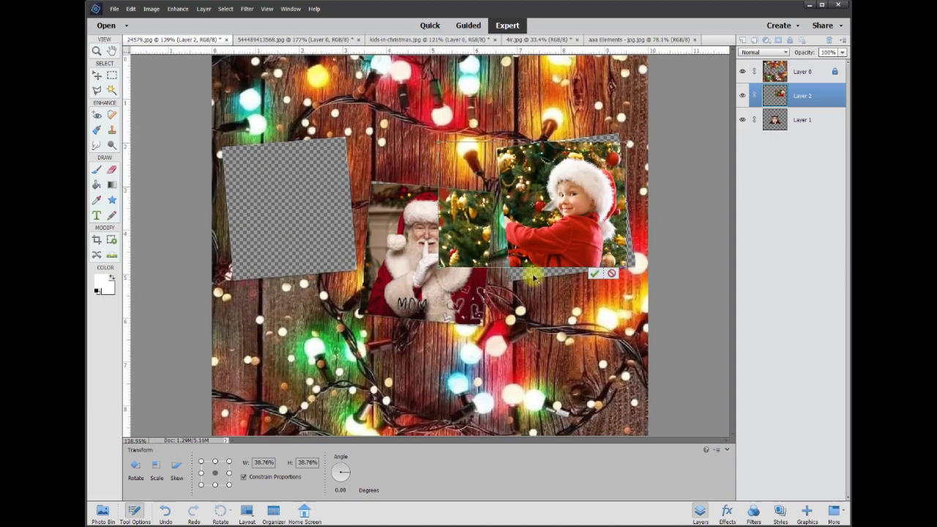
pyautogui.moveTo(535, 275); pyautogui.dragTo(572, 276)
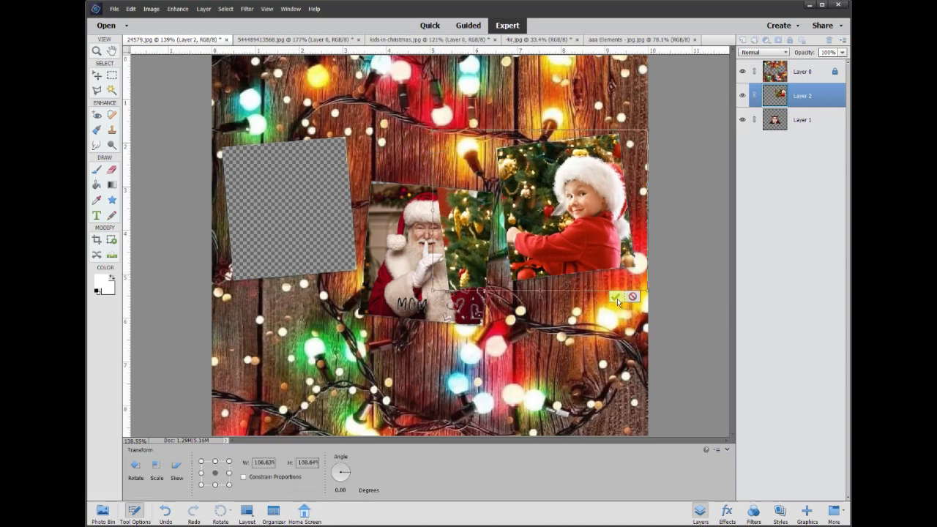
pyautogui.click(615, 298)
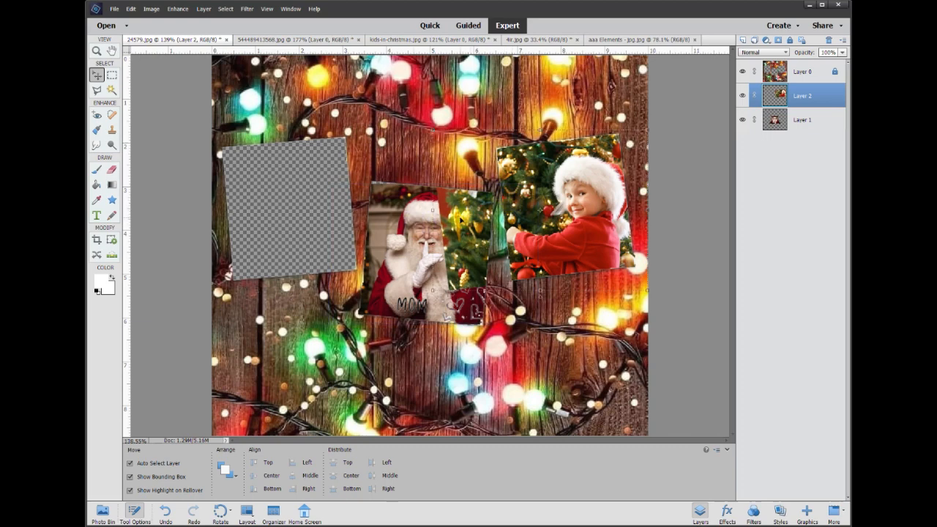
# Step: Delete the part of the Santa-hat child photo that overlaps the middle frame, using the Polygonal Lasso, and drop the selection
pyautogui.click(99, 89)
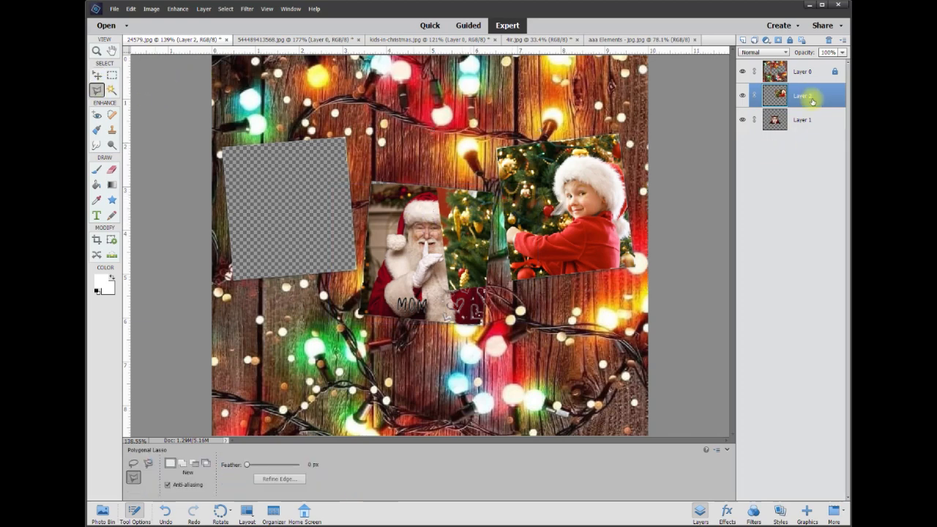
pyautogui.click(744, 96)
pyautogui.click(744, 96)
pyautogui.click(745, 95)
pyautogui.click(745, 96)
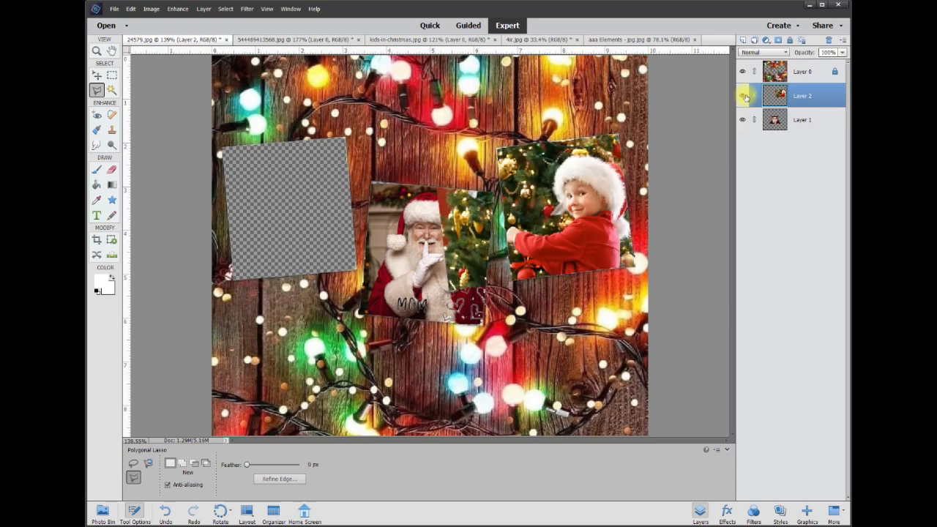
pyautogui.click(448, 153)
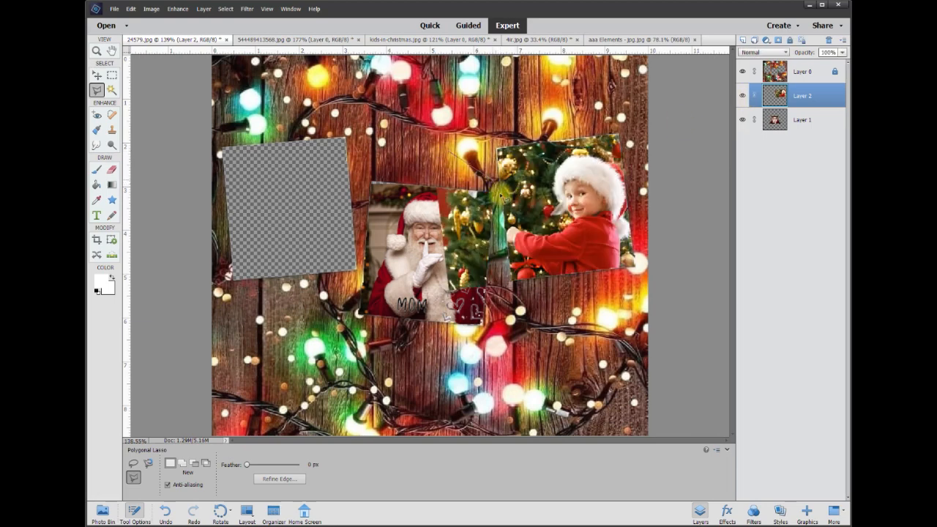
pyautogui.click(500, 213)
pyautogui.click(498, 350)
pyautogui.click(412, 350)
pyautogui.doubleClick(395, 212)
pyautogui.press('Delete')
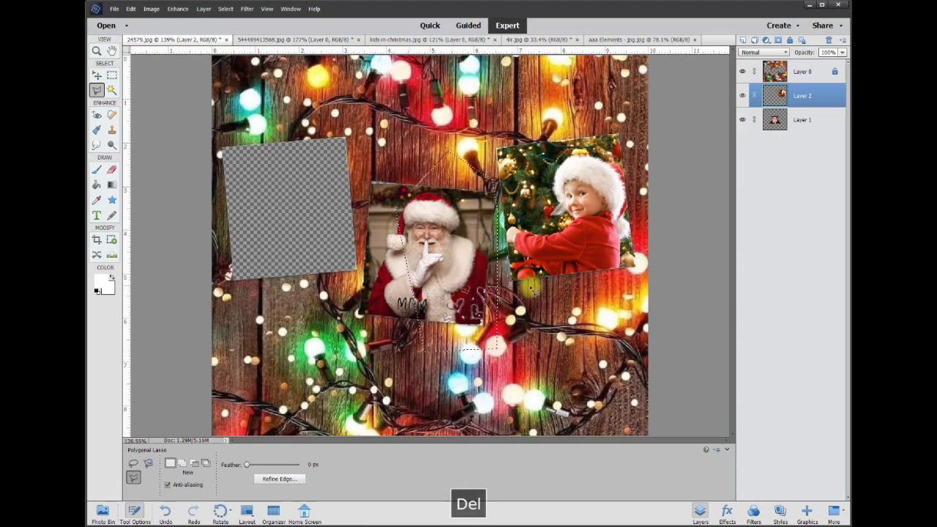
pyautogui.hotkey('ctrl', 'd')
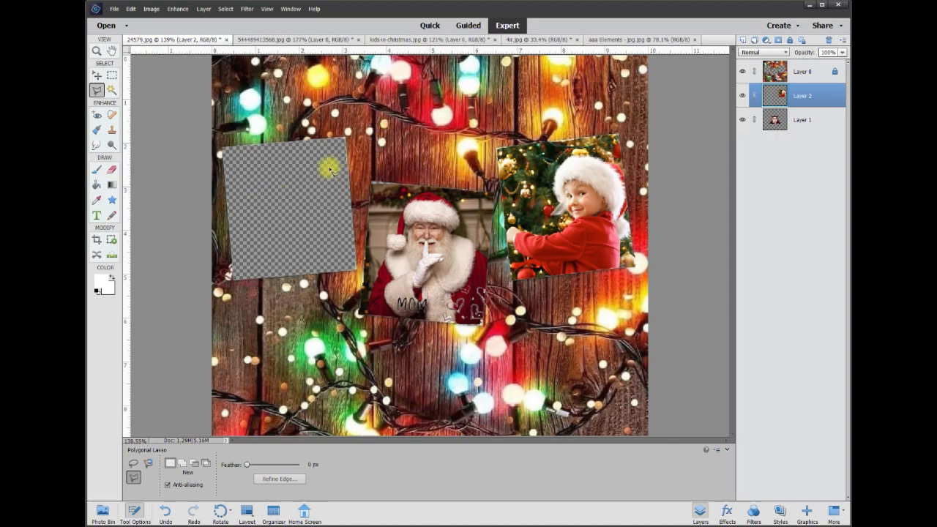
# Step: Copy the 4ir.jpg photo into the 24579.jpg document, directly beneath the frame layer
pyautogui.click(536, 43)
pyautogui.click(96, 75)
pyautogui.moveTo(360, 172); pyautogui.dragTo(338, 188)
# Step: Scale the 4ir.jpg photo to 14.40%, move it into the left-hand frame and reduce it slightly further to fit the boy inside
pyautogui.scroll(-13, 529, 285)
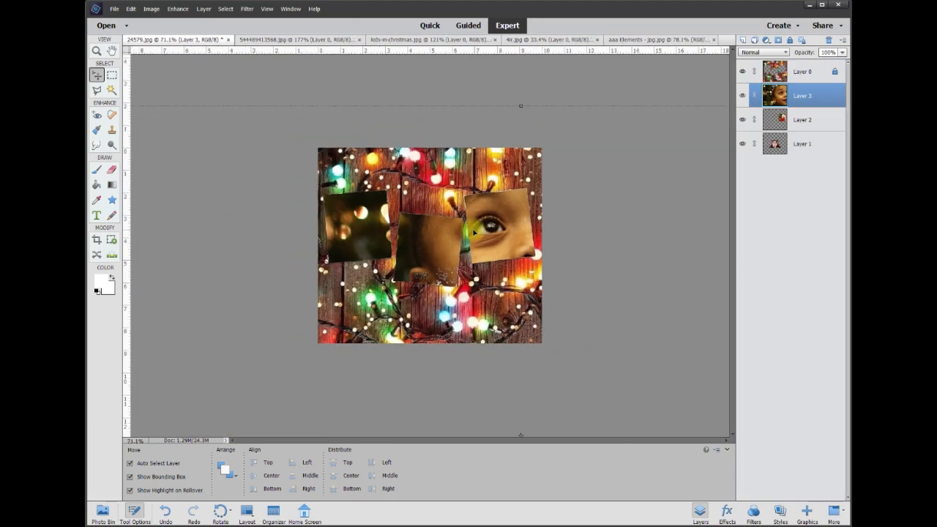
pyautogui.scroll(-6, 500, 324)
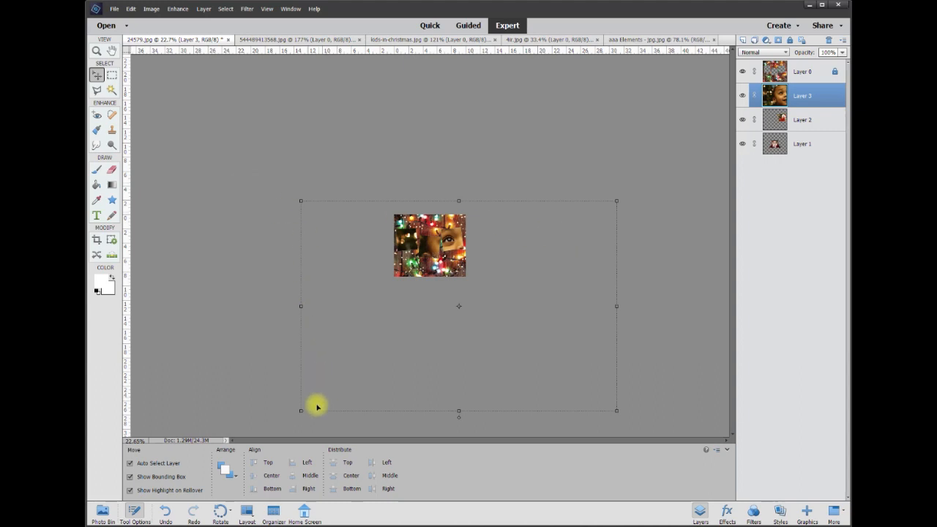
pyautogui.moveTo(616, 412); pyautogui.dragTo(342, 263)
pyautogui.scroll(1, 404, 297)
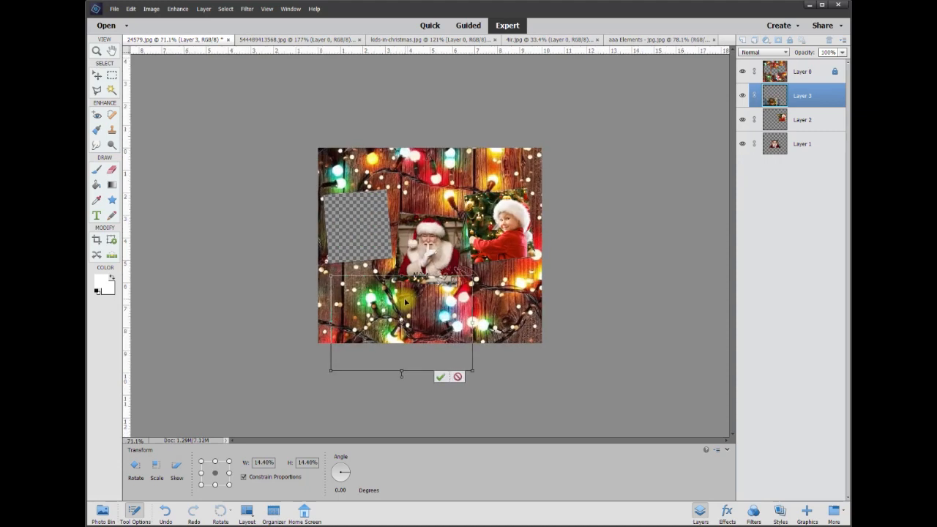
pyautogui.click(440, 377)
pyautogui.moveTo(384, 316); pyautogui.dragTo(372, 222)
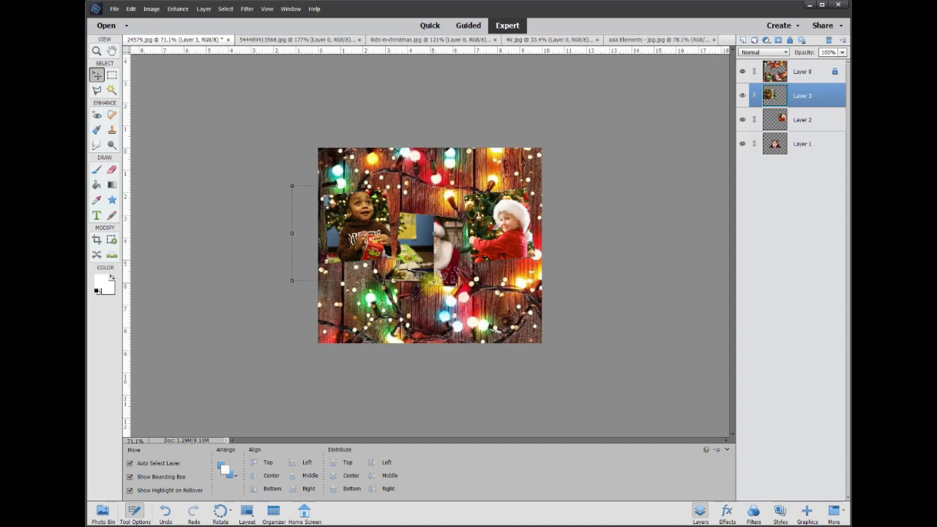
pyautogui.scroll(5, 420, 281)
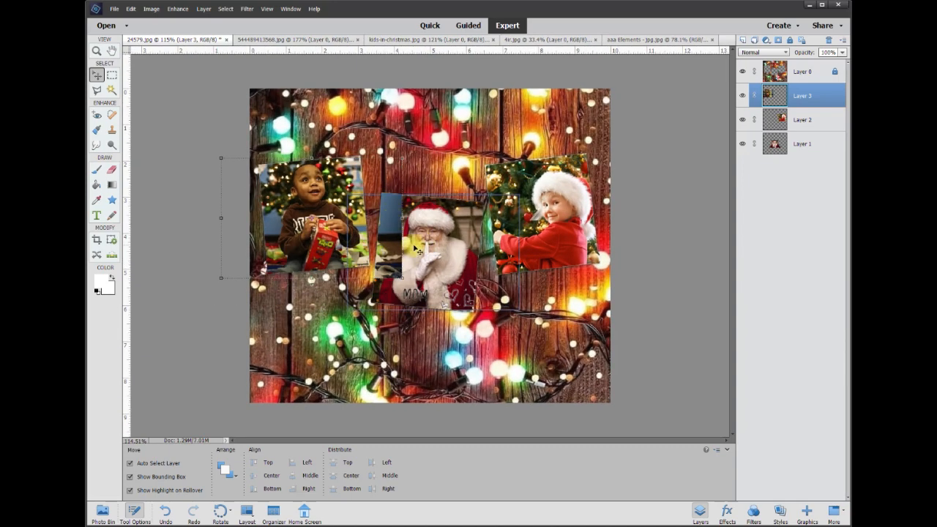
# Step: Delete the part of the boy's photo that covers Santa in the middle frame, using the Polygonal Lasso, and drop the selection
pyautogui.click(744, 95)
pyautogui.click(744, 95)
pyautogui.click(743, 95)
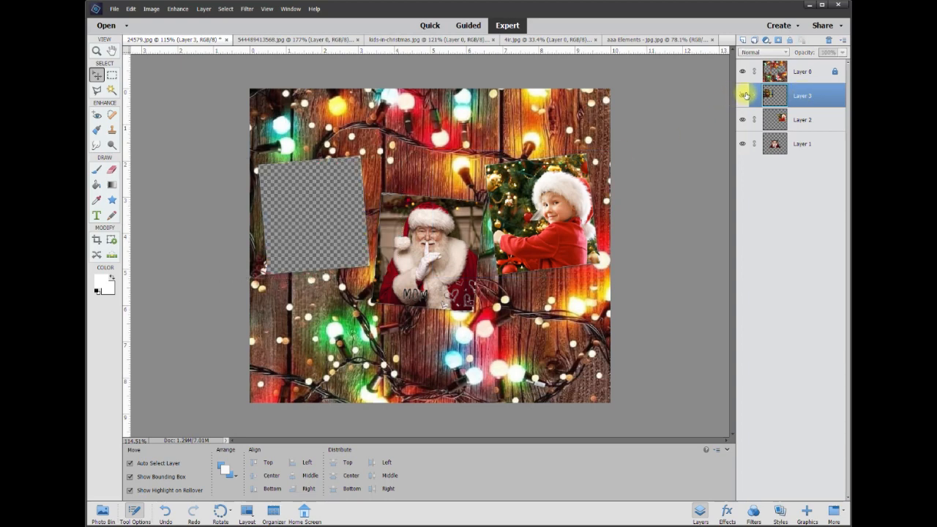
pyautogui.click(744, 95)
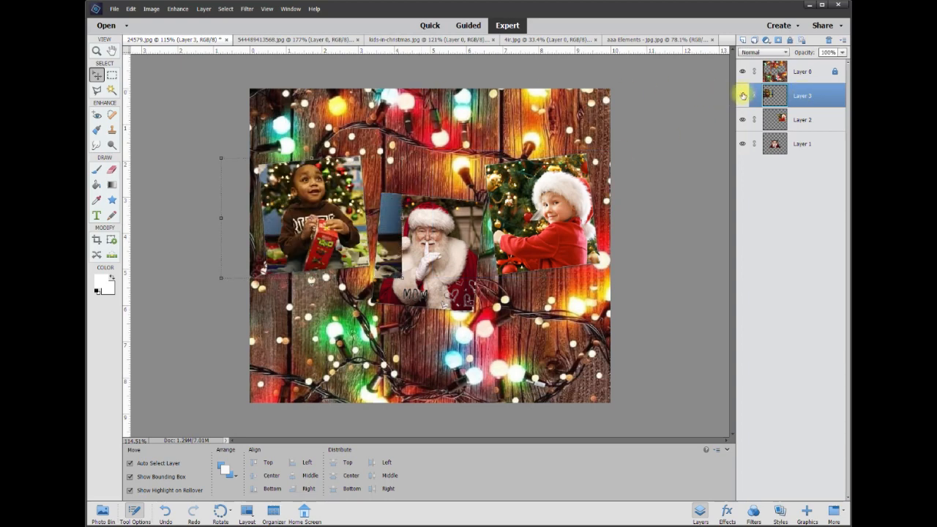
pyautogui.click(95, 90)
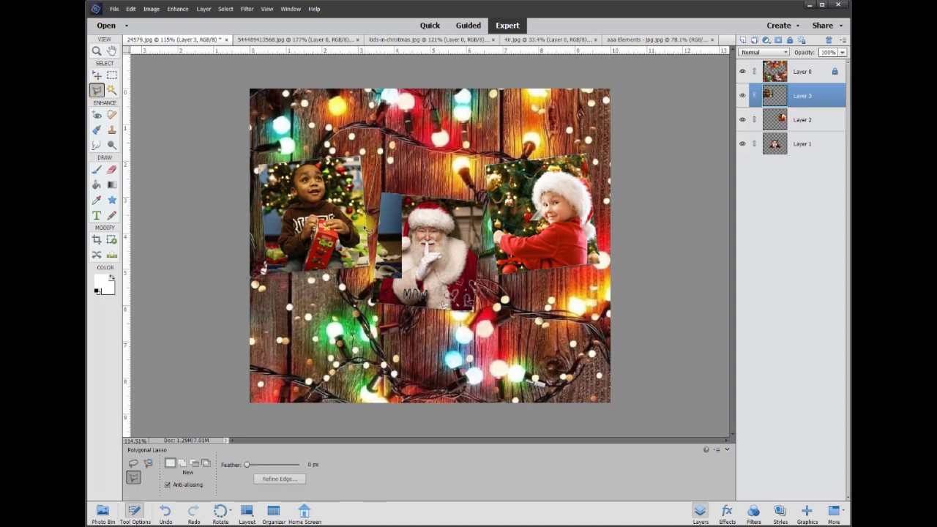
pyautogui.click(431, 308)
pyautogui.doubleClick(432, 163)
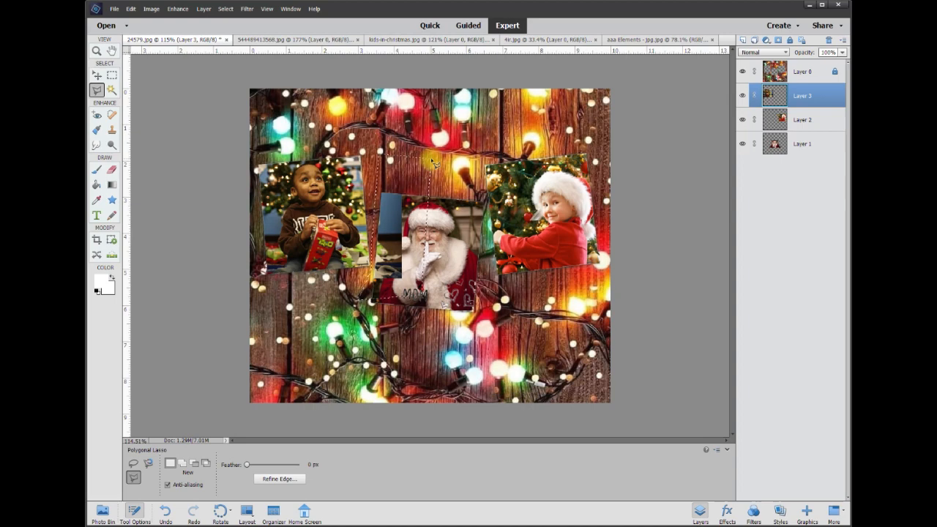
pyautogui.press('Delete')
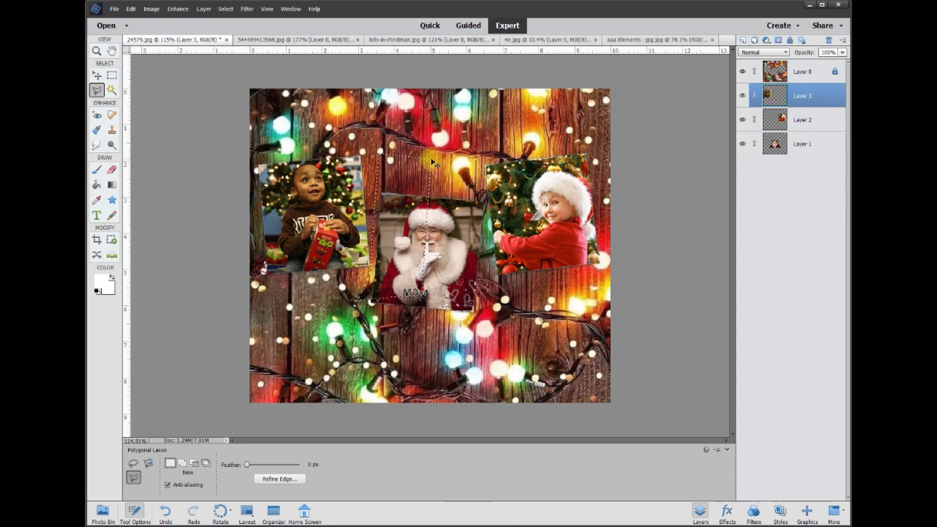
pyautogui.hotkey('ctrl', 'd')
# Step: Hide and reshow the frame layer to check how the three photos sit behind the openings
pyautogui.click(743, 71)
pyautogui.click(742, 71)
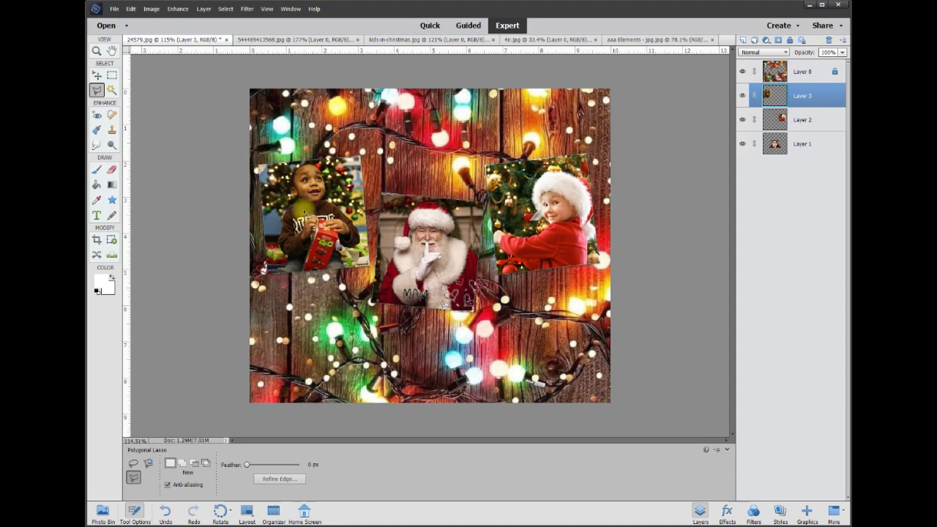
pyautogui.click(743, 72)
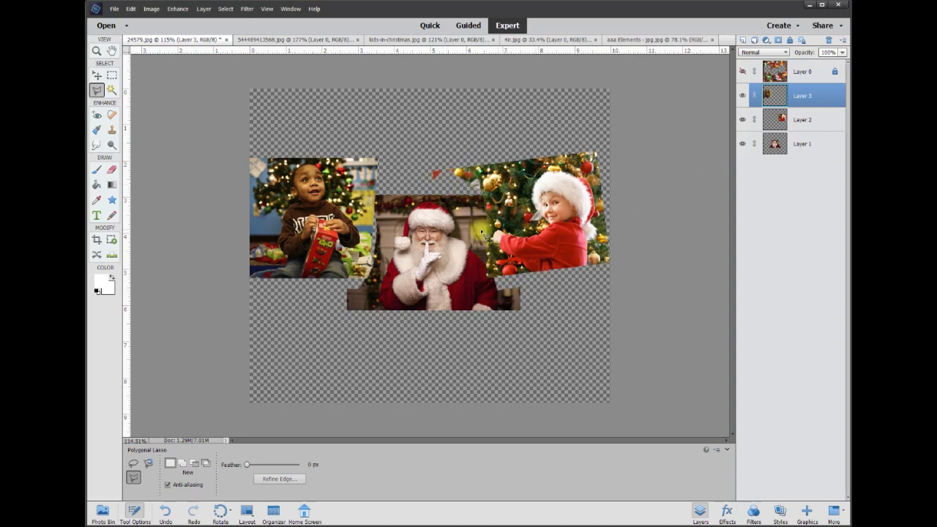
pyautogui.click(743, 72)
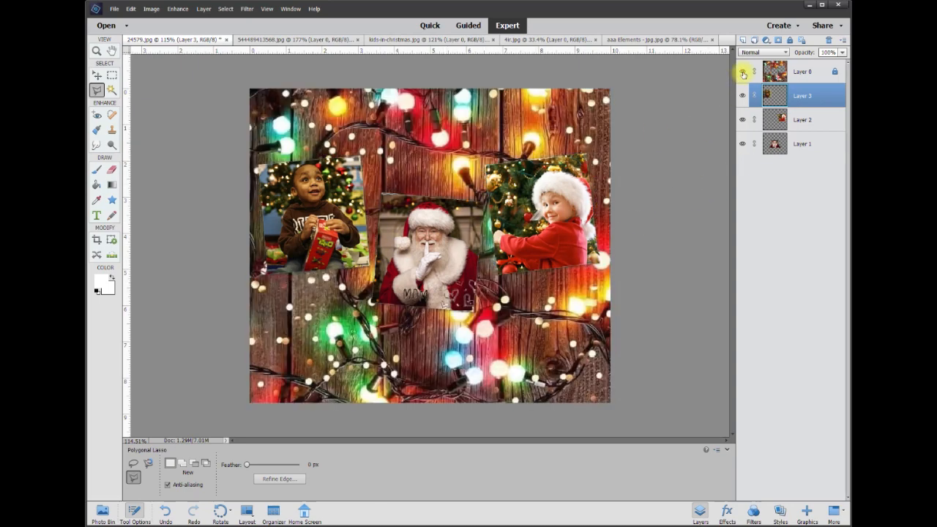